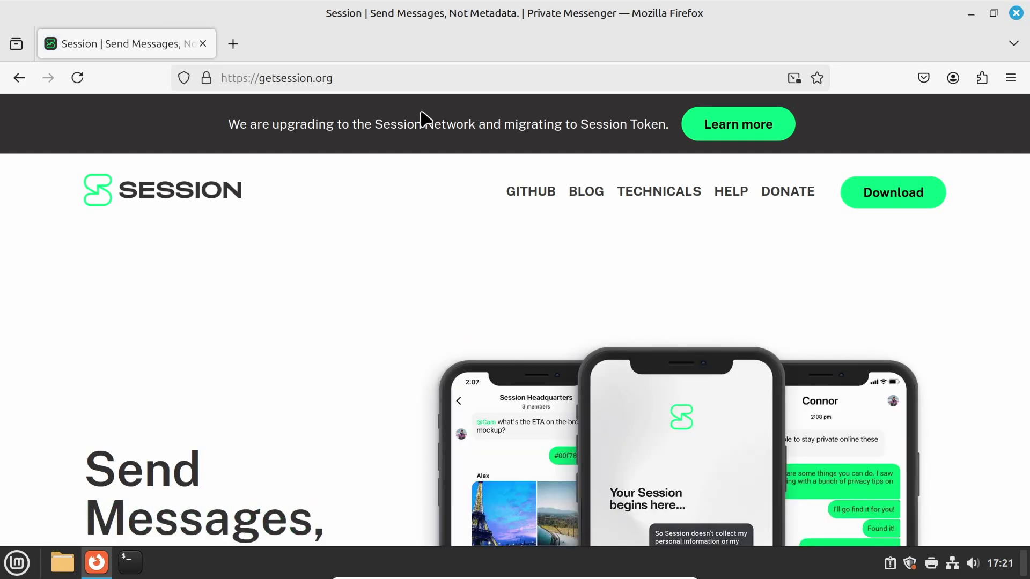
Download the Session Desktop 1.13.0 Linux AppImage from the Session download page in Firefox.
{"action": "left_click", "coordinate": [909, 206]}
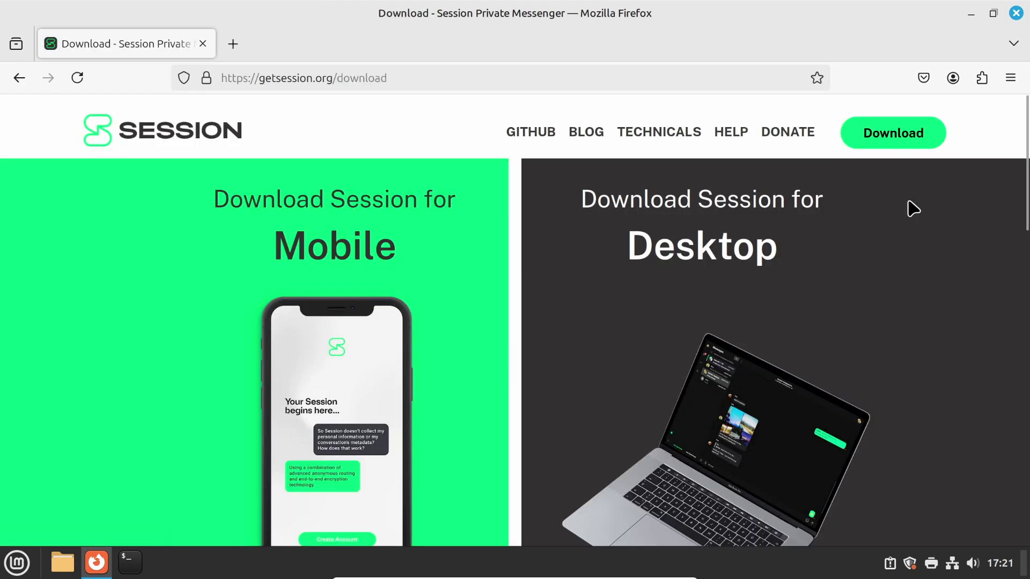
{"action": "scroll", "coordinate": [912, 210], "scroll_direction": "down", "scroll_amount": 5}
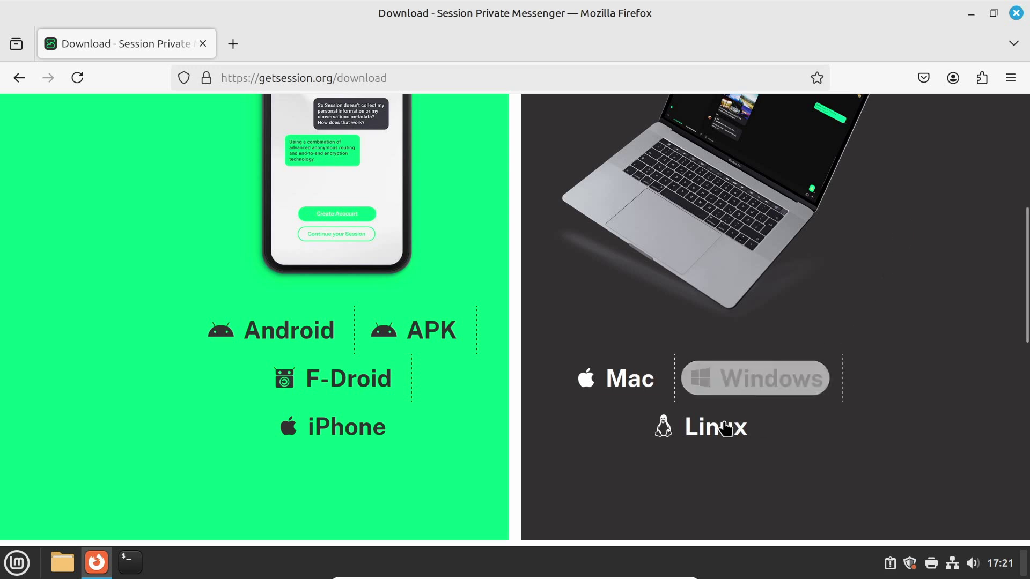
{"action": "left_click", "coordinate": [714, 435]}
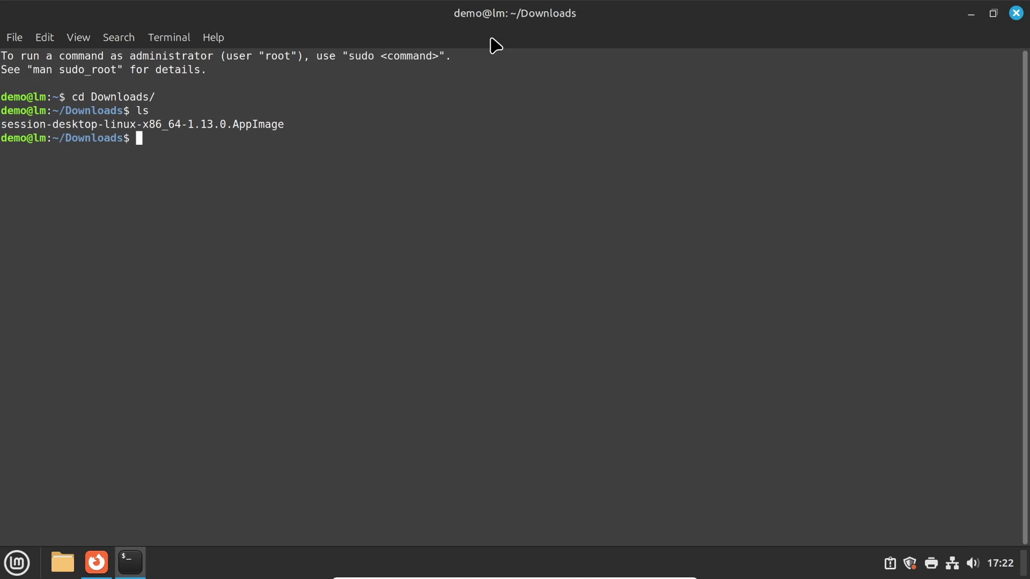
Create a ~/session folder and move the downloaded AppImage from Downloads into it.
{"action": "type", "text": "cd"}
{"action": "key", "text": "Return"}
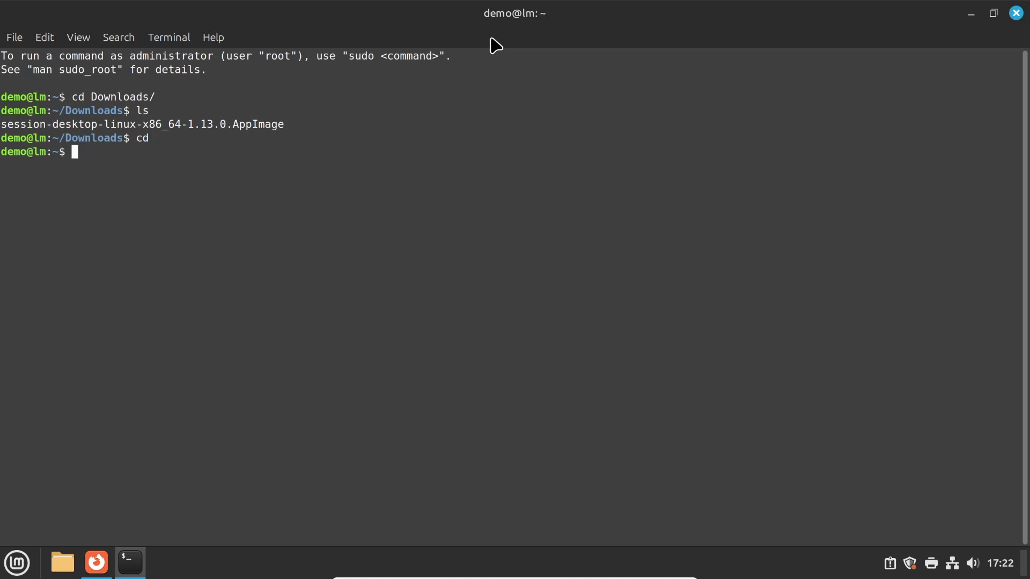
{"action": "type", "text": "mkdir session"}
{"action": "key", "text": "Return"}
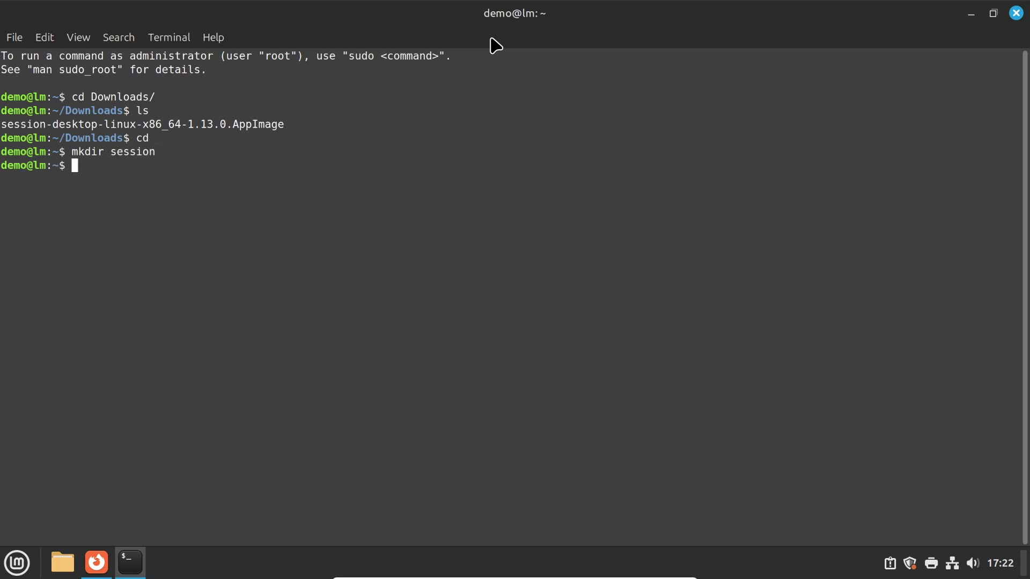
{"action": "type", "text": "mv Dow"}
{"action": "key", "text": "Tab"}
{"action": "type", "text": "s"}
{"action": "key", "text": "Tab"}
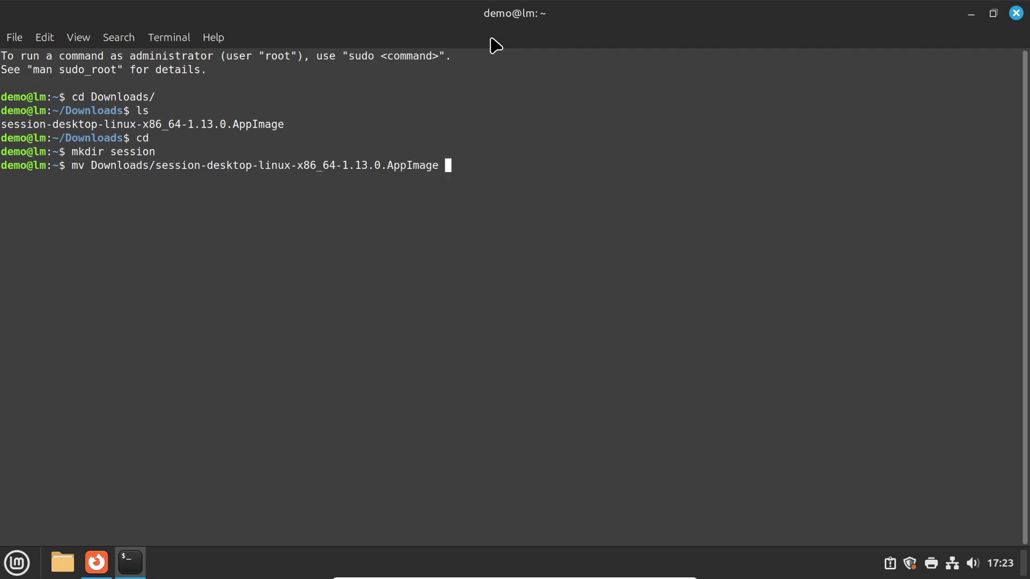
{"action": "type", "text": "session/"}
{"action": "key", "text": "Return"}
Rename the AppImage to session.app inside ~/session and make it executable with chmod +x.
{"action": "type", "text": "cd session/"}
{"action": "key", "text": "Return"}
{"action": "type", "text": "ls"}
{"action": "key", "text": "Return"}
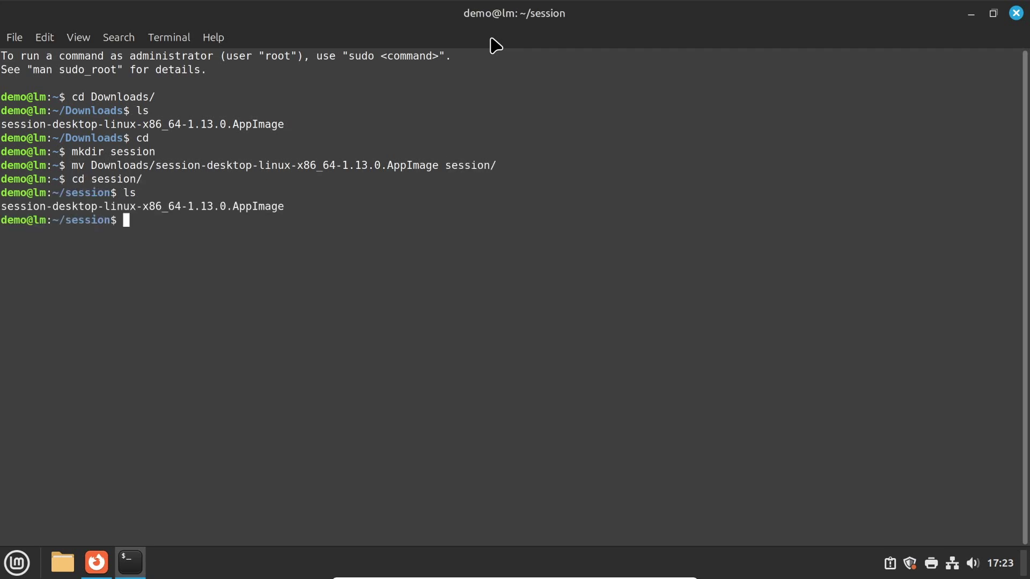
{"action": "type", "text": "mv se"}
{"action": "key", "text": "Tab"}
{"action": "type", "text": "session"}
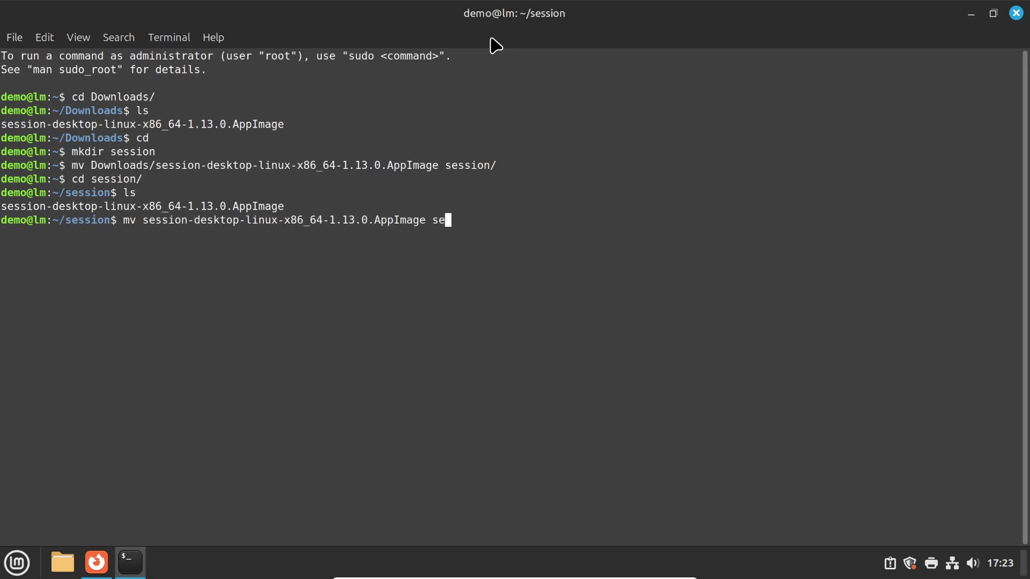
{"action": "type", "text": ".app"}
{"action": "key", "text": "Return"}
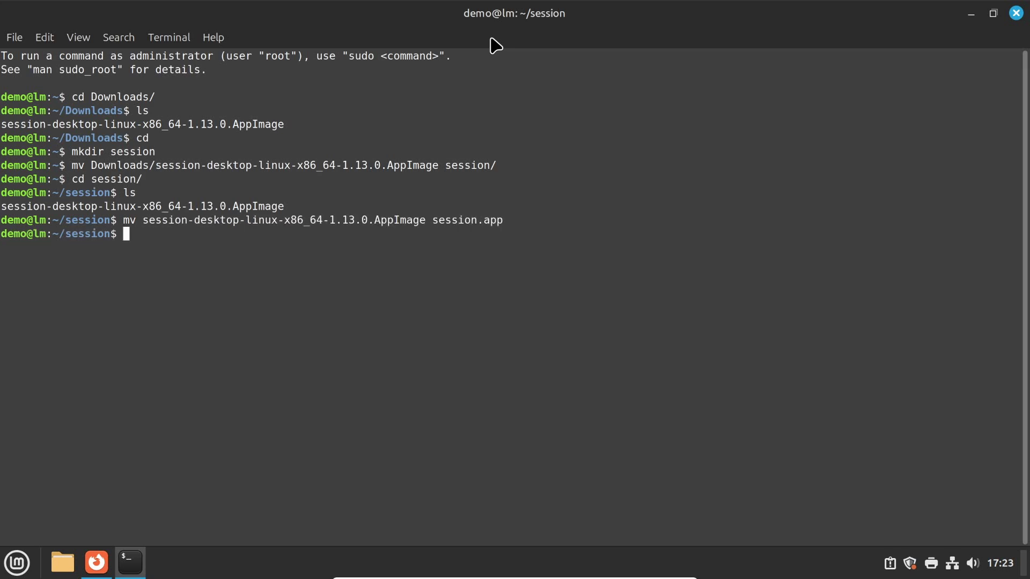
{"action": "type", "text": "chmod +x se"}
{"action": "key", "text": "Tab"}
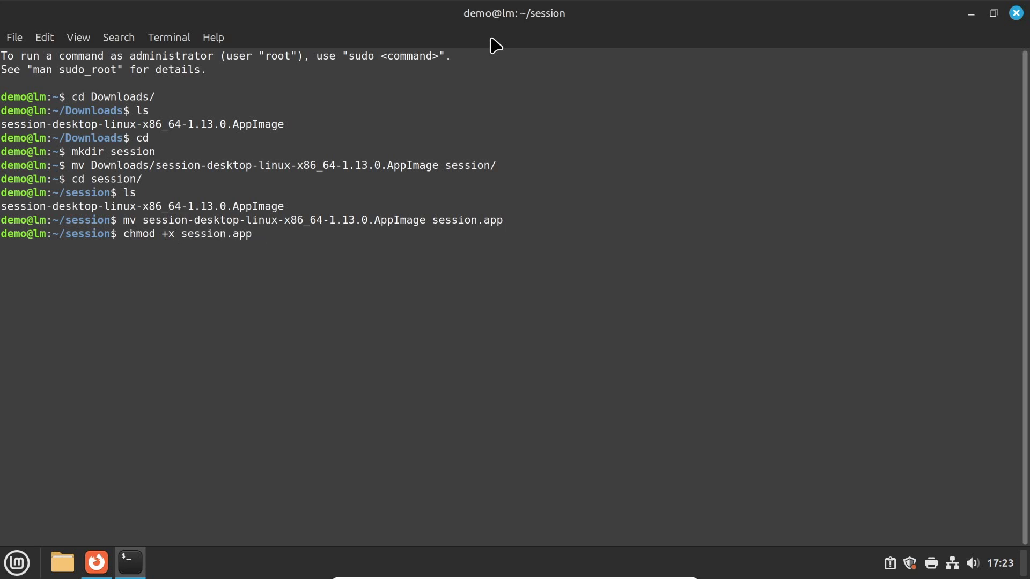
{"action": "key", "text": "Return"}
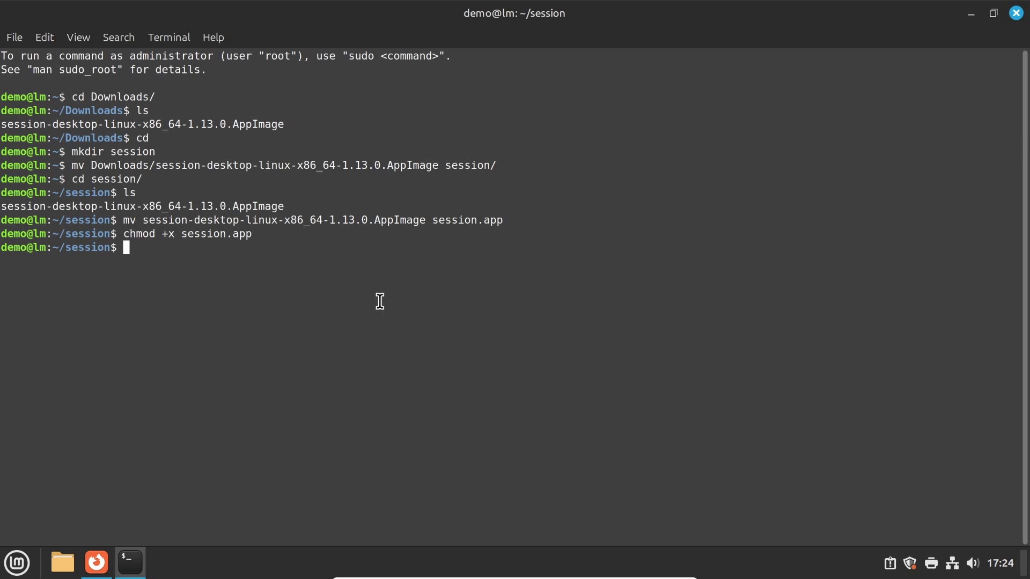
Launch ./session.app with --user-data-dir=sessionuser1.
{"action": "type", "text": "./s"}
{"action": "key", "text": "Tab"}
{"action": "type", "text": "--user-data-dir"}
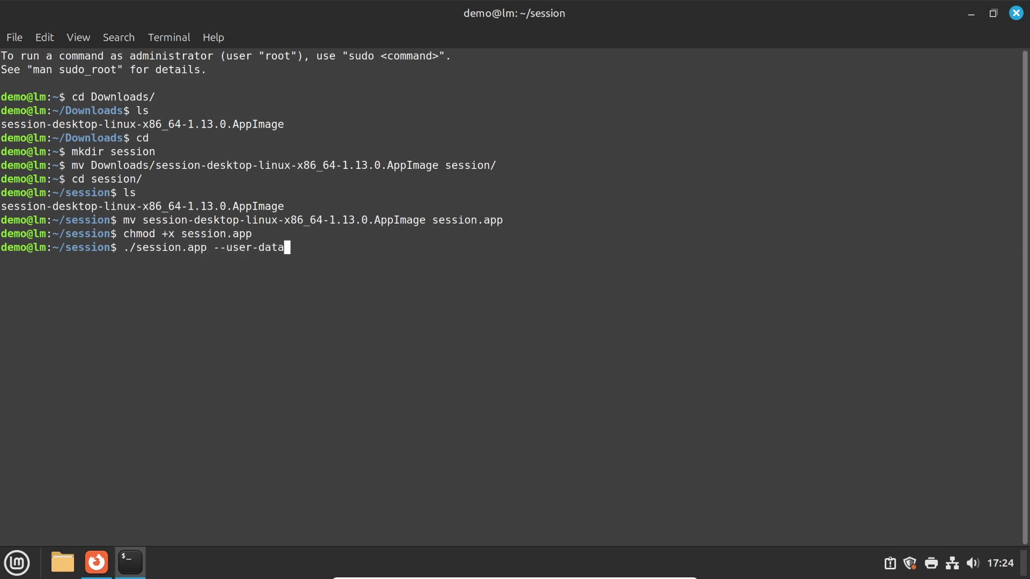
{"action": "type", "text": "=sessionuser1"}
{"action": "key", "text": "Return"}
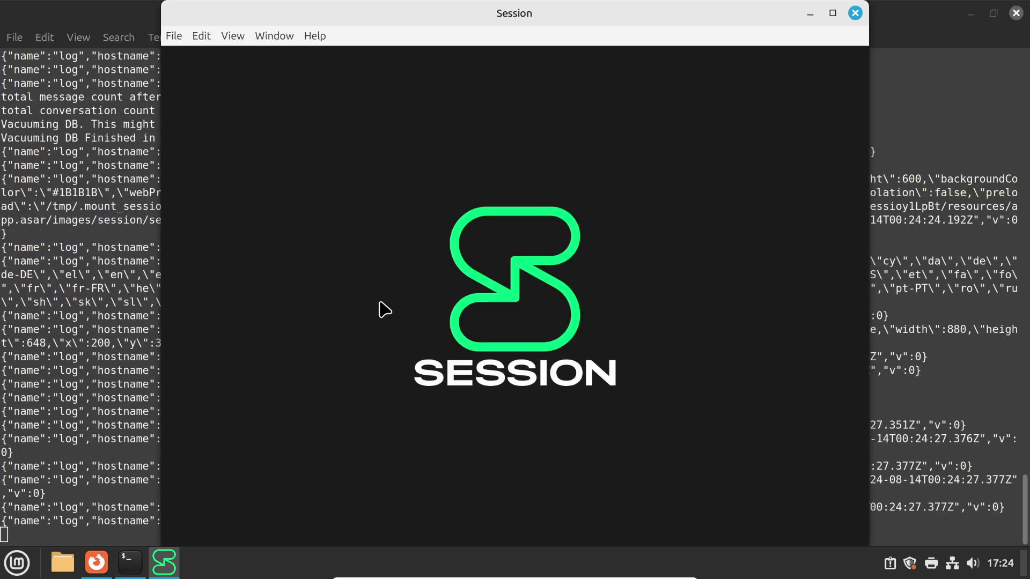
Create a new Session account with the display name user1.
{"action": "left_click", "coordinate": [579, 285]}
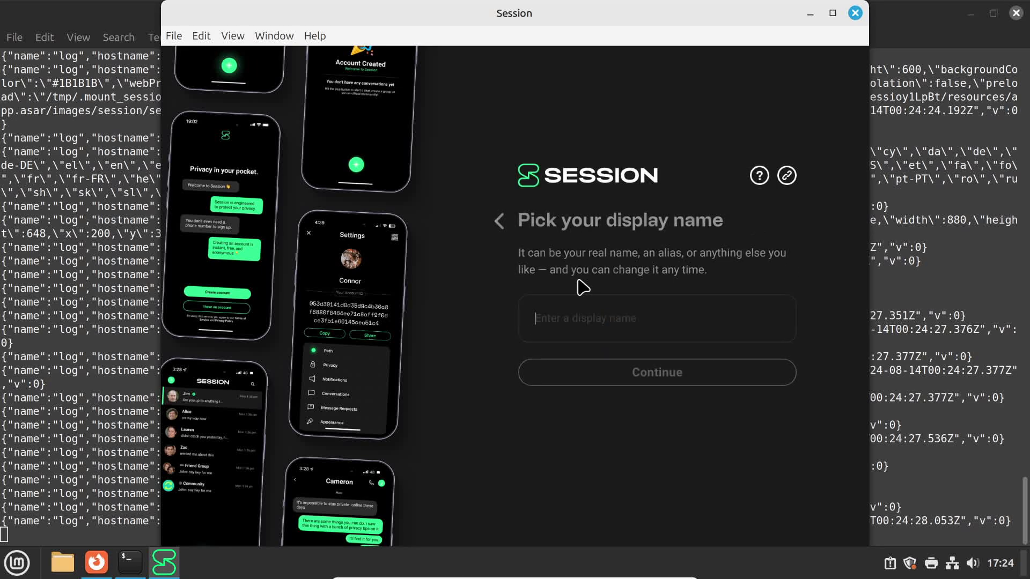
{"action": "type", "text": "user1"}
{"action": "left_click", "coordinate": [580, 373]}
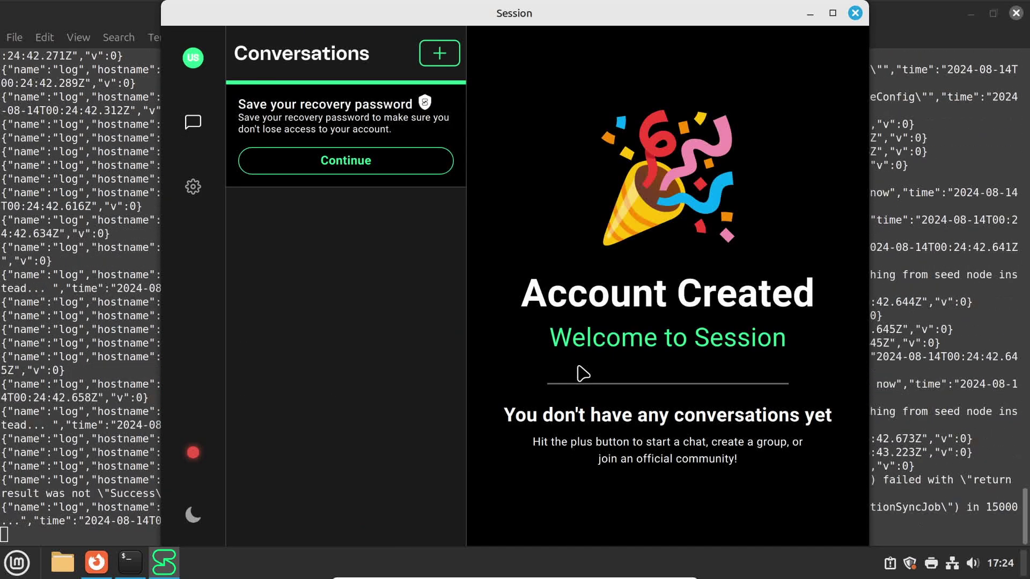
{"action": "left_click", "coordinate": [14, 37]}
In a new terminal tab, launch ./session.app with --user-data-dir=sessionuser2 and create account user2.
{"action": "left_click", "coordinate": [27, 62]}
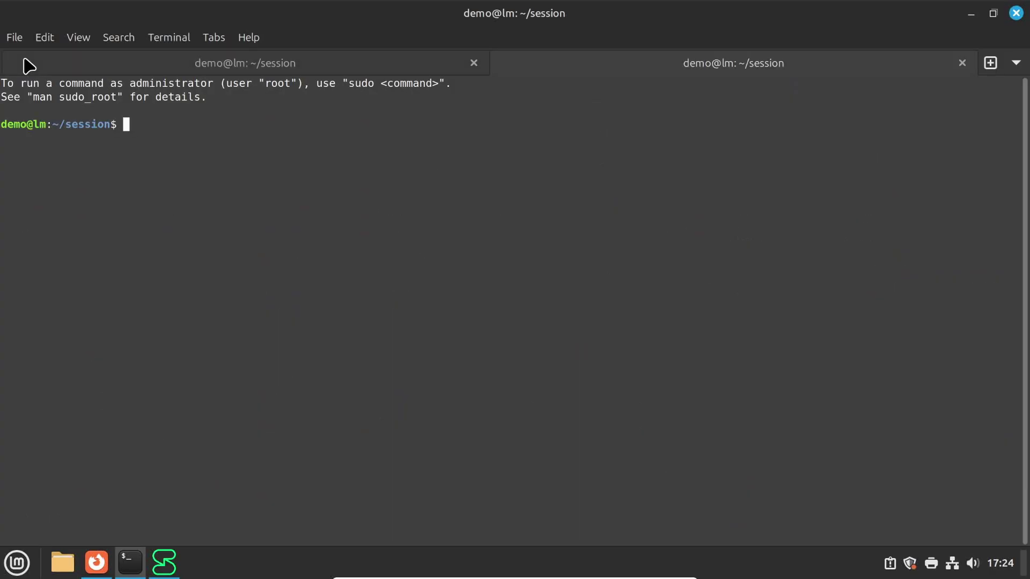
{"action": "type", "text": "./session.app --user-data-dir="}
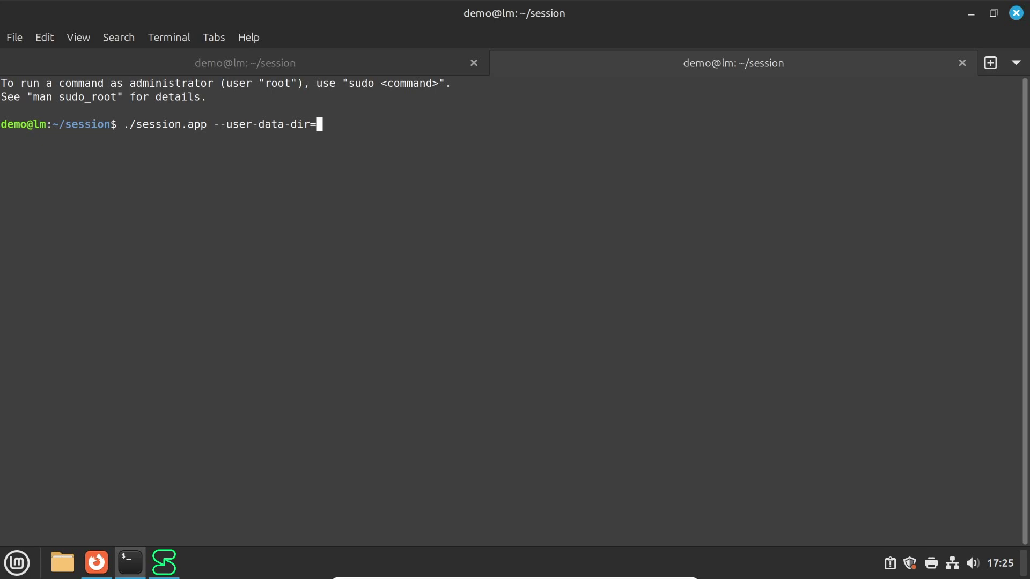
{"action": "type", "text": "sessionuser2"}
{"action": "key", "text": "Return"}
{"action": "left_click", "coordinate": [590, 276]}
{"action": "left_click", "coordinate": [588, 328]}
{"action": "type", "text": "user2"}
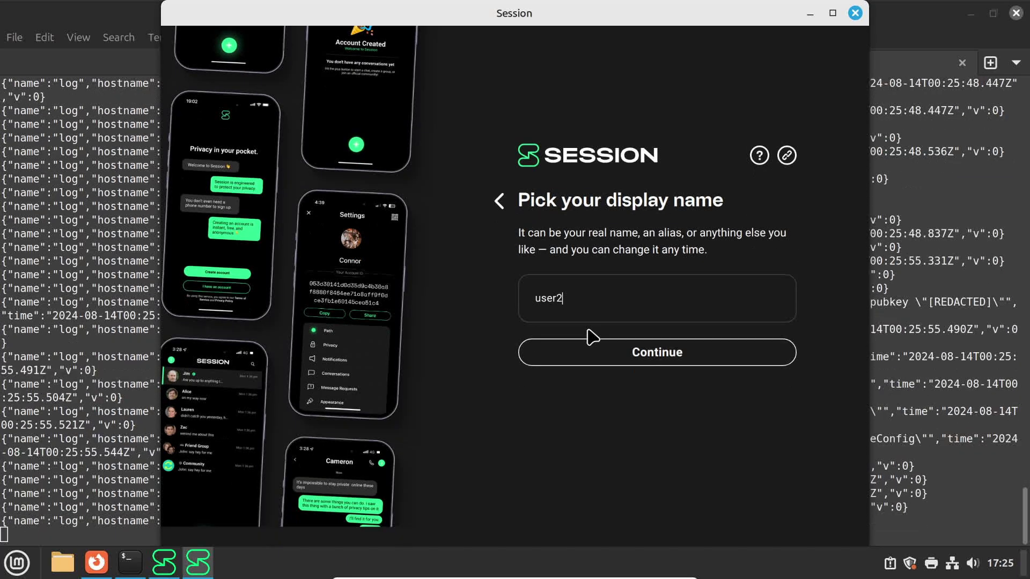
{"action": "left_click", "coordinate": [591, 344]}
Set user2's appearance theme to Ocean Light in Settings.
{"action": "left_click", "coordinate": [193, 188]}
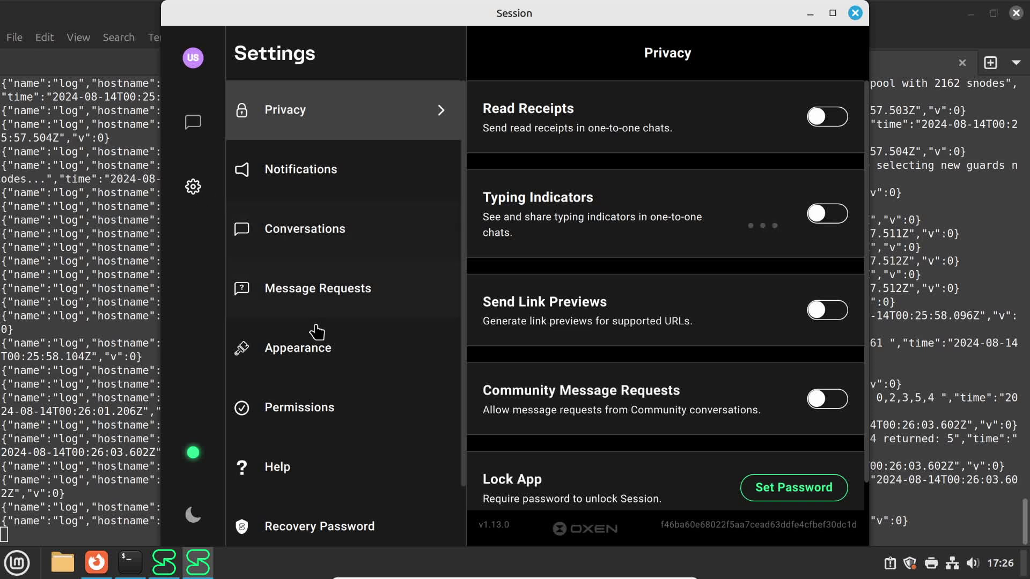
{"action": "left_click", "coordinate": [328, 374]}
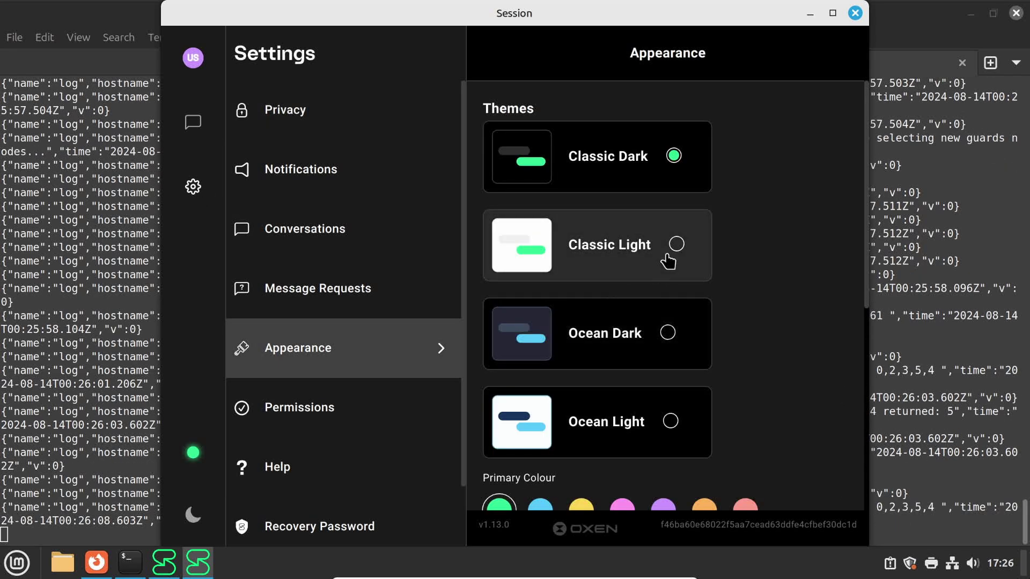
{"action": "left_click", "coordinate": [672, 333]}
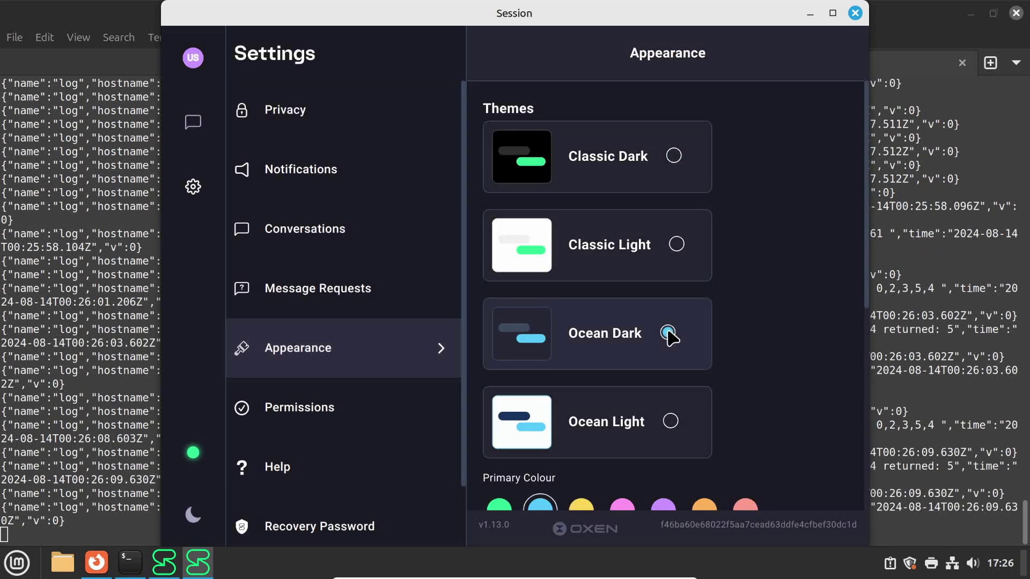
{"action": "left_click", "coordinate": [671, 421]}
{"action": "left_click", "coordinate": [193, 58]}
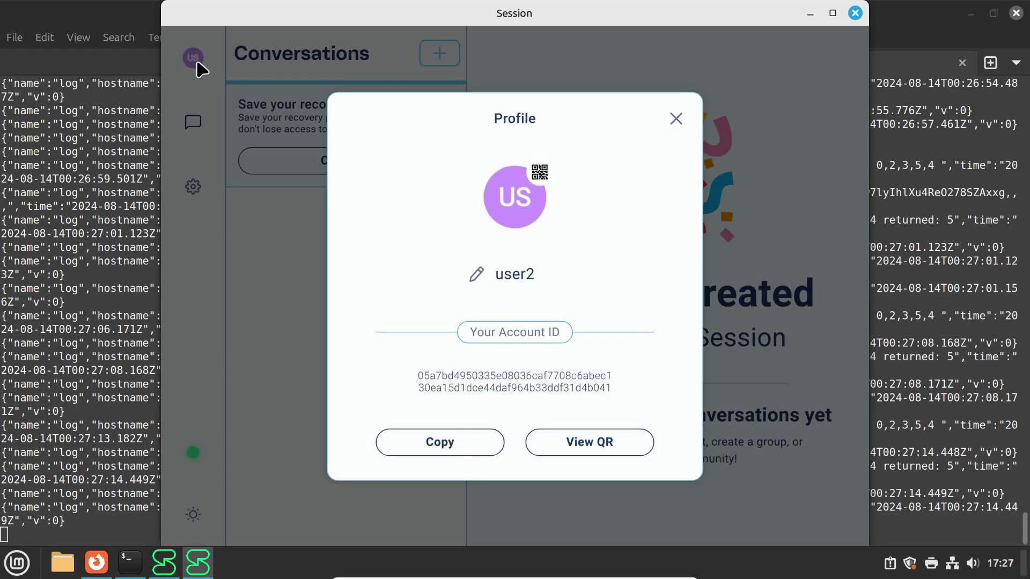
From user1, send 'hello there user2! This is user1' to user2's copied account ID.
{"action": "left_click", "coordinate": [448, 445]}
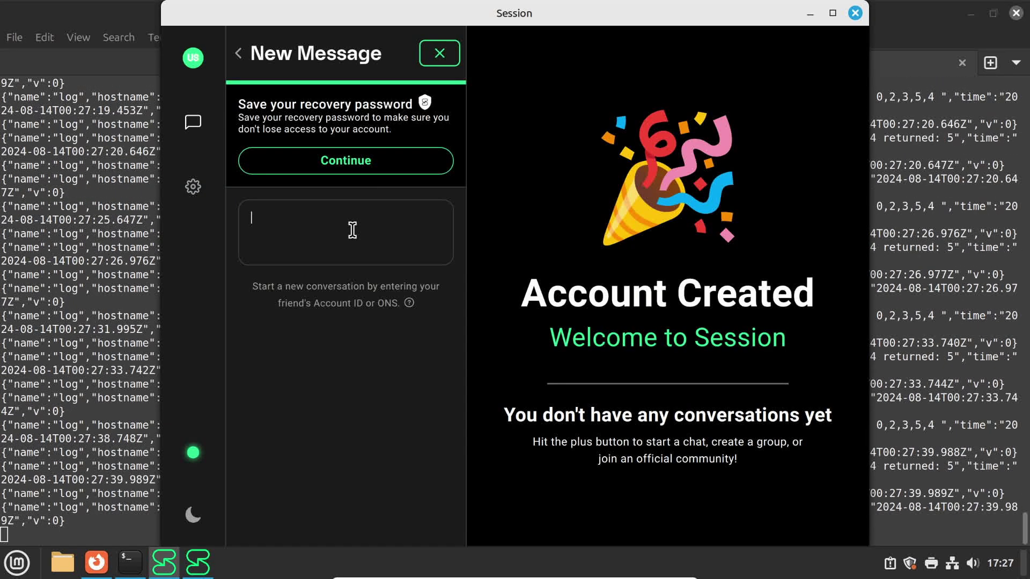
{"action": "key", "text": "ctrl+v"}
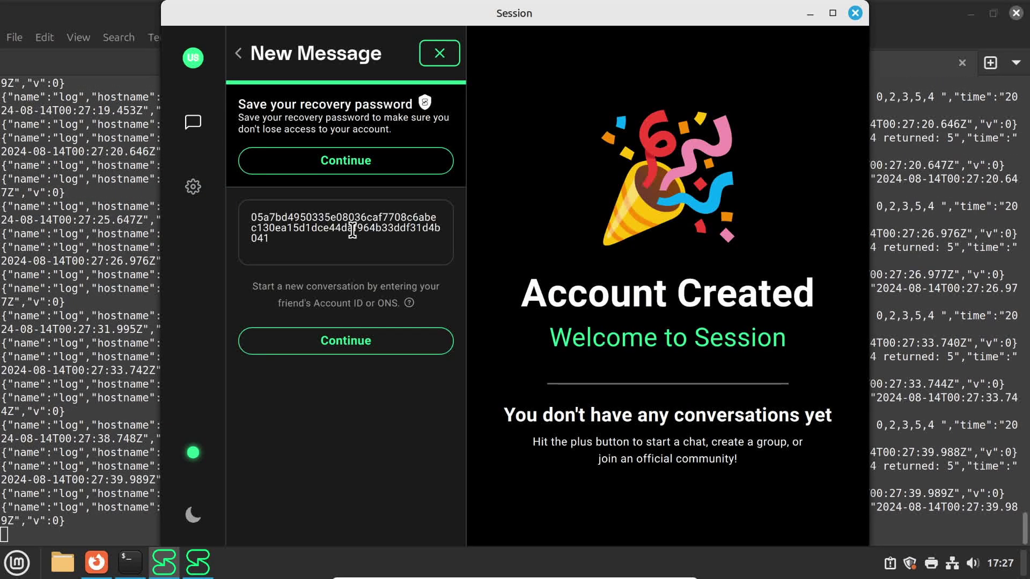
{"action": "left_click", "coordinate": [448, 349]}
{"action": "left_click", "coordinate": [599, 522]}
{"action": "type", "text": "hello there user2!  This is user"}
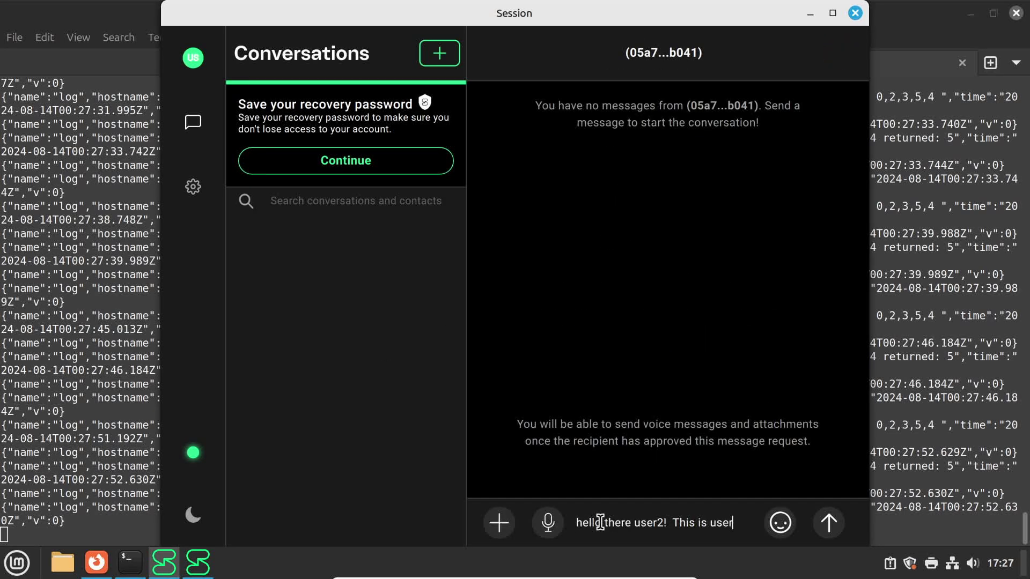
{"action": "type", "text": "1"}
{"action": "key", "text": "Return"}
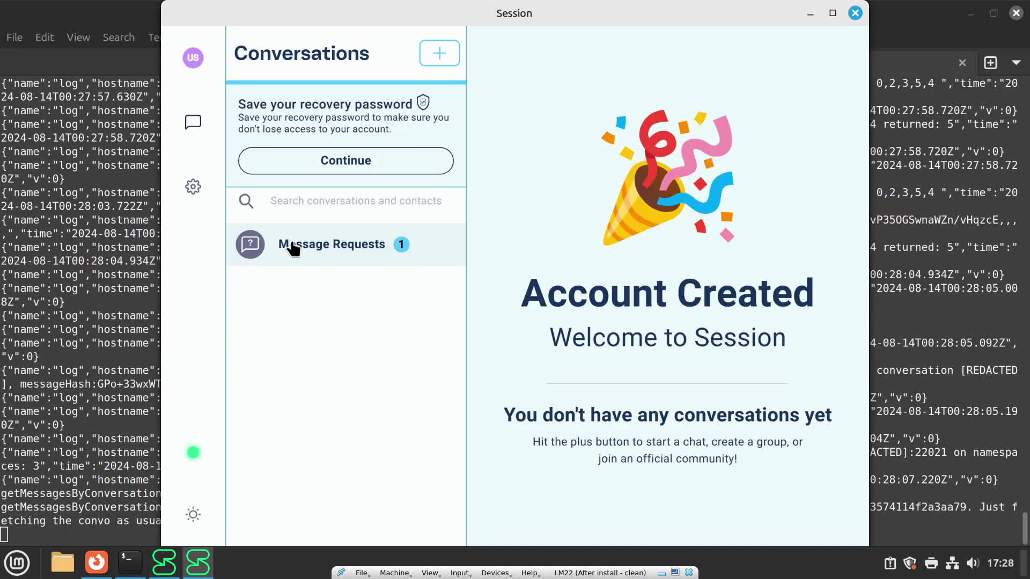
In user2, accept user1's message request and reply 'hi back. Got it'.
{"action": "left_click", "coordinate": [292, 246]}
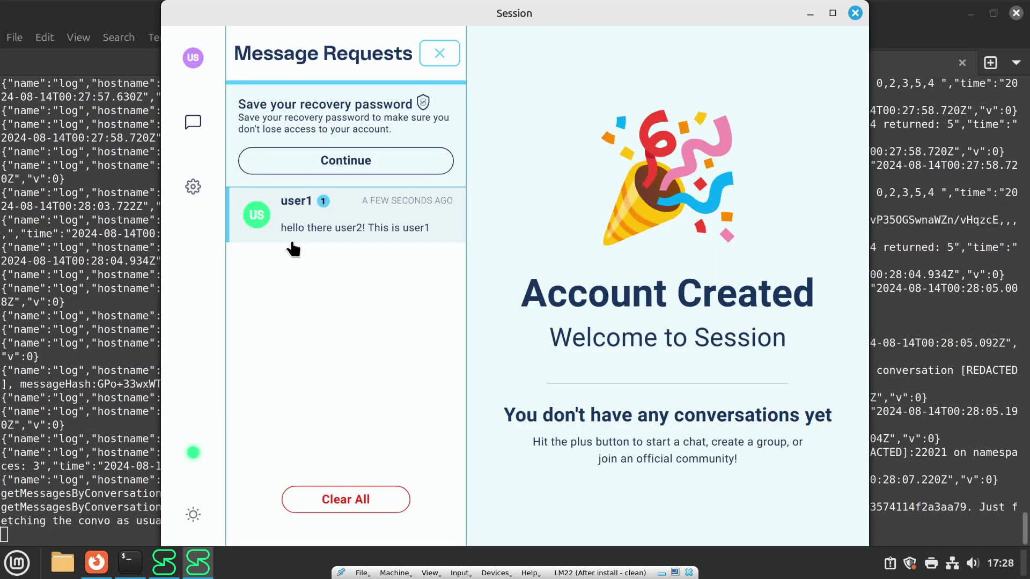
{"action": "left_click", "coordinate": [290, 236]}
{"action": "left_click", "coordinate": [657, 523]}
{"action": "type", "text": "hi back.  Got it"}
{"action": "key", "text": "Return"}
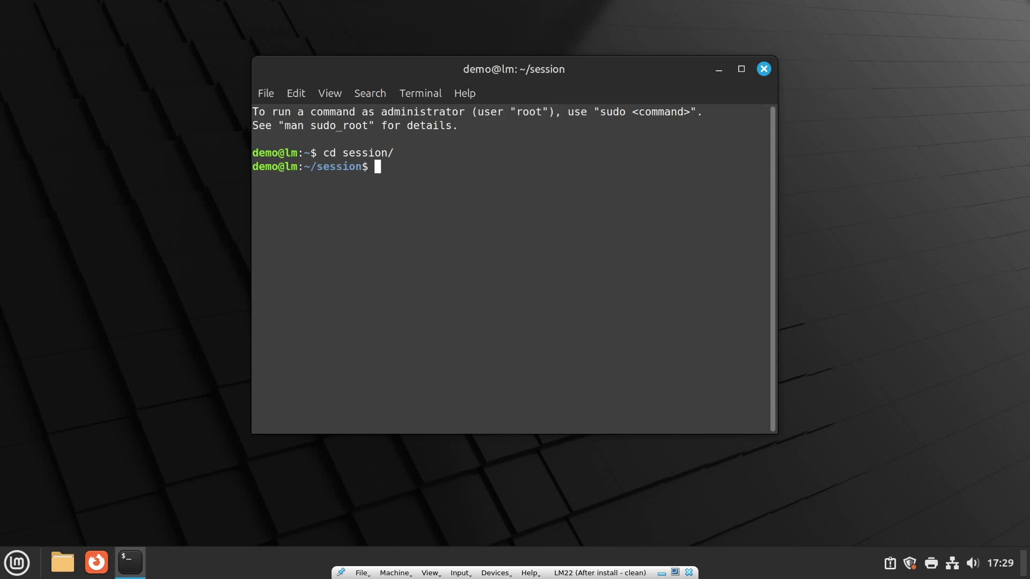
Rerun the sessionuser1 launch command from shell history, then list the command history.
{"action": "key", "text": "Up"}
{"action": "key", "text": "Up"}
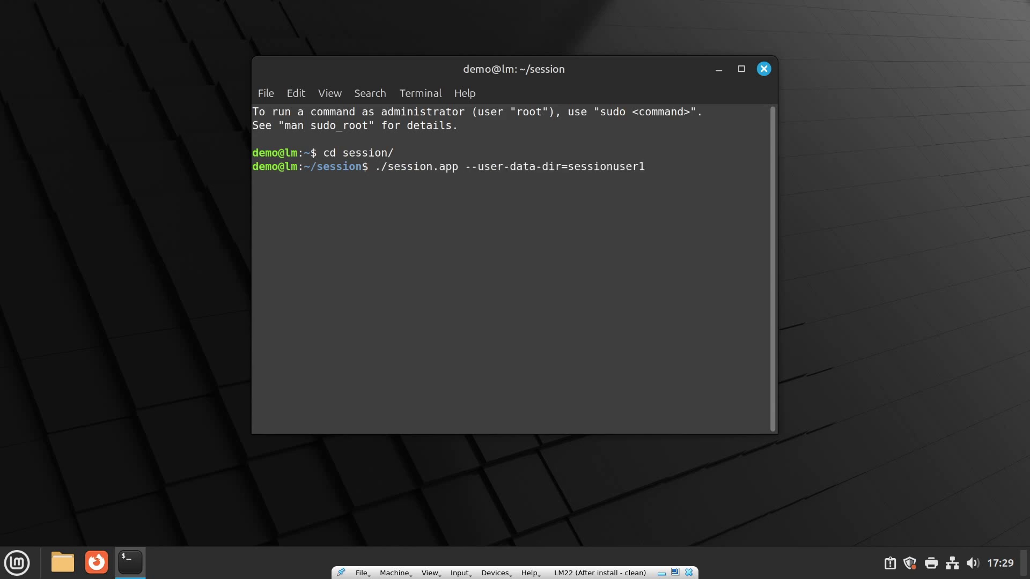
{"action": "key", "text": "Return"}
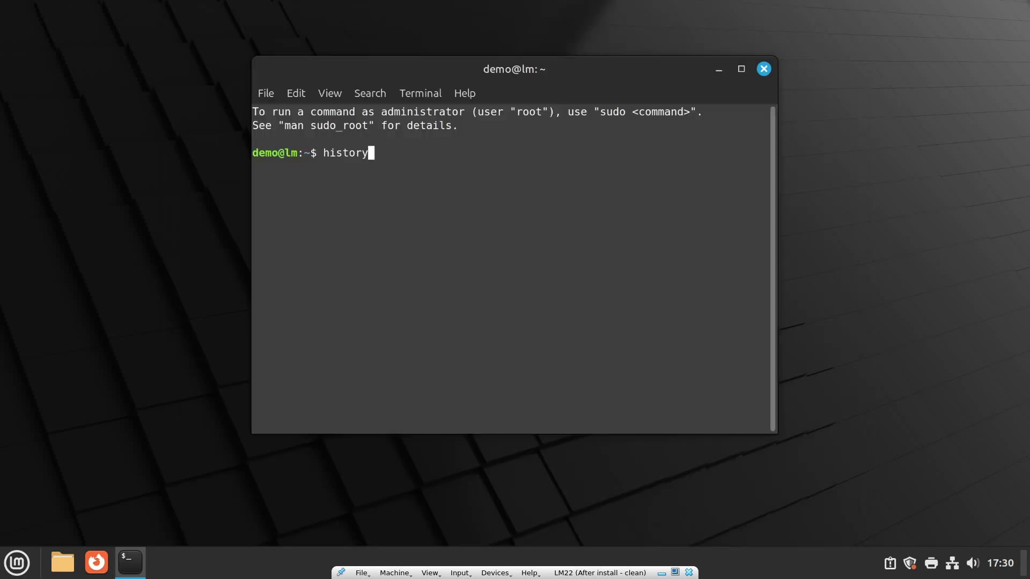
{"action": "key", "text": "Return"}
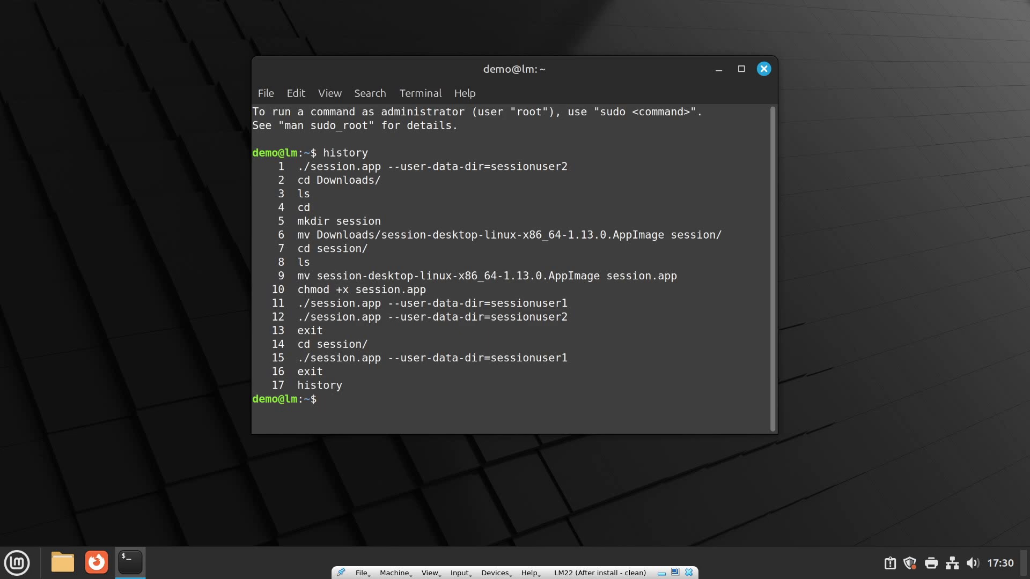
{"action": "type", "text": "!"}
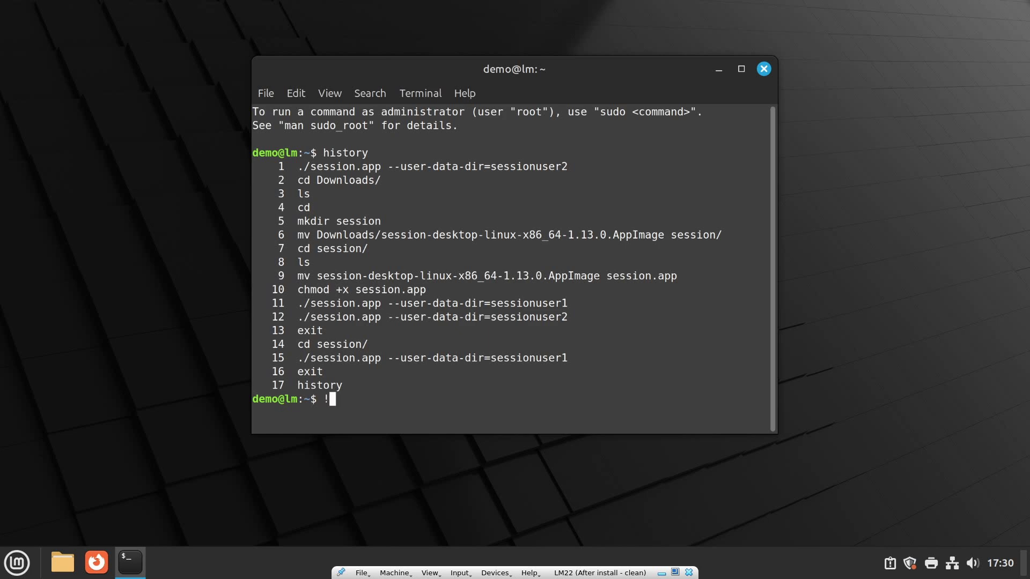